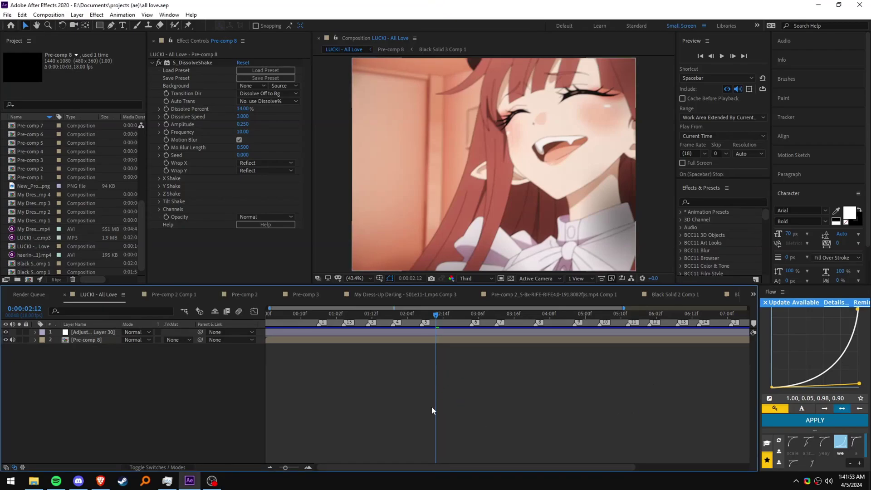
Step: Queue the LUCKI - All Love composition in the Render Queue with Ctrl+M
key(ctrl+m)
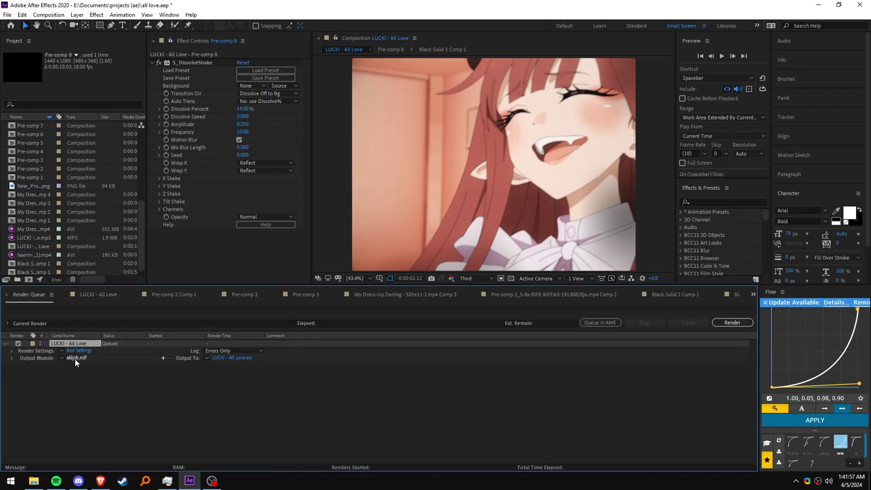
Step: Create a new Output Module template set to AVI with the lossless Lagarith codec
click(61, 357)
click(92, 355)
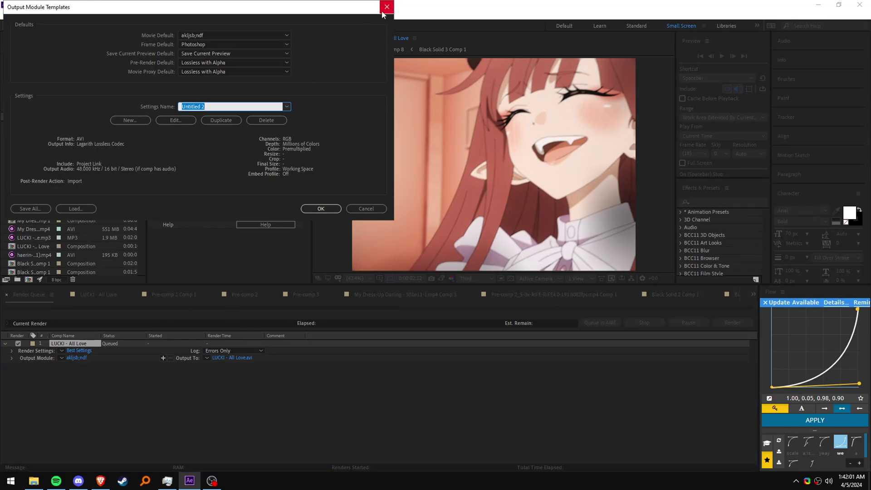
click(386, 7)
click(82, 358)
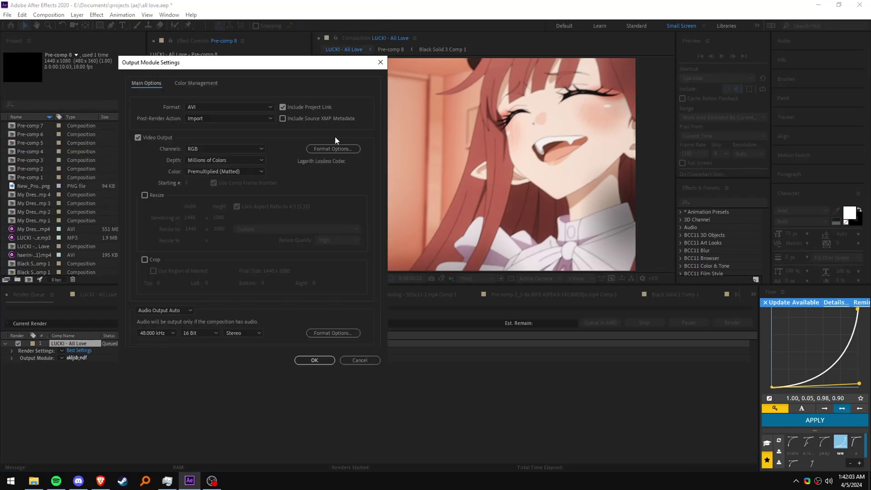
click(327, 149)
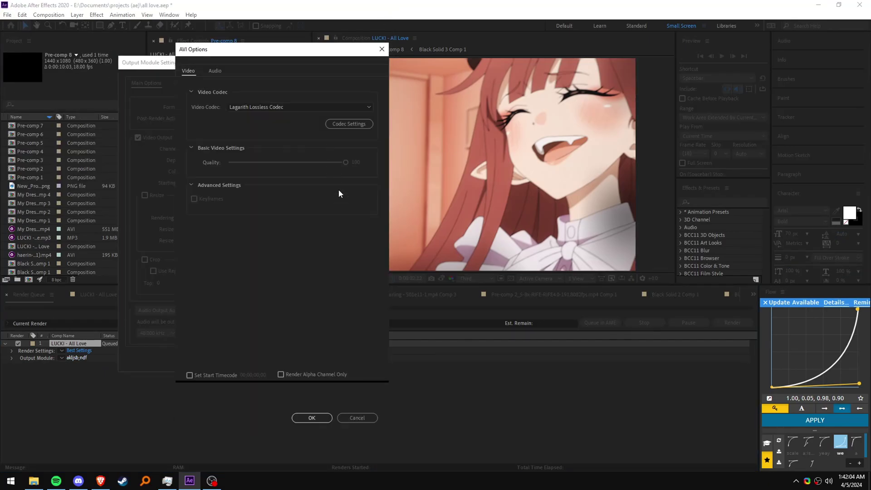
click(259, 107)
click(257, 109)
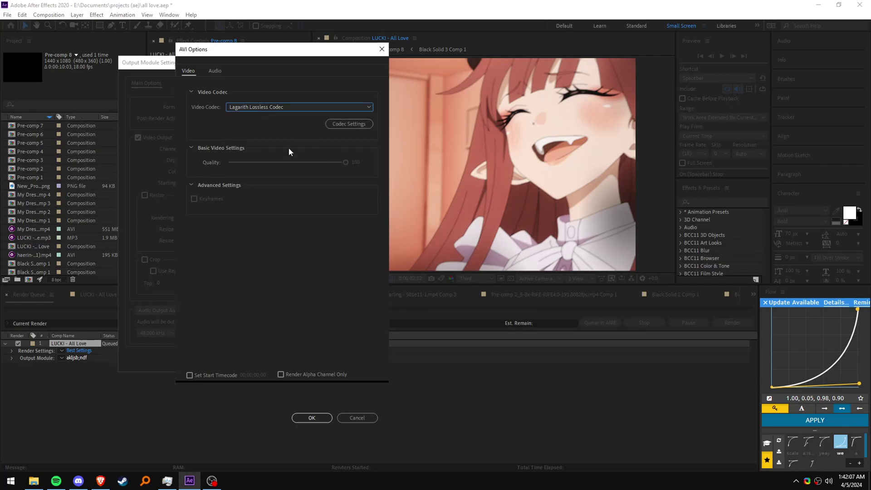
click(382, 49)
click(376, 63)
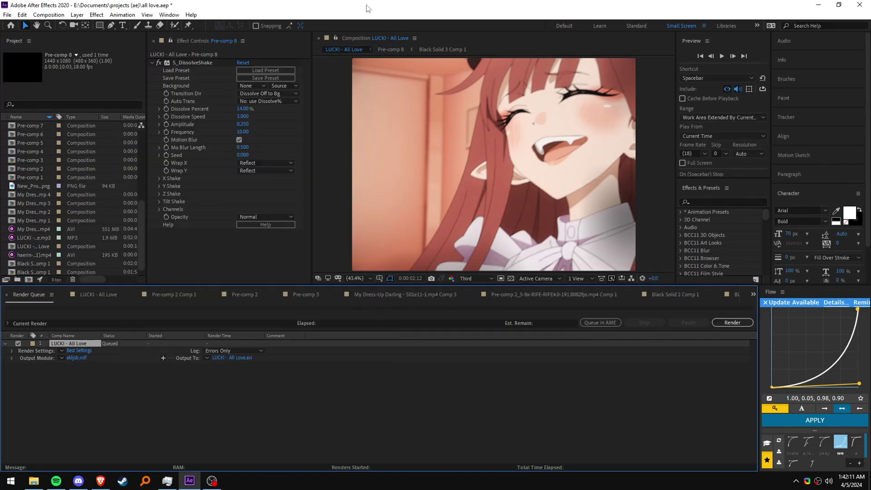
Step: Remove the extra Pre-comp 8 render item and render LUCKI - All Love
key(ctrl+m)
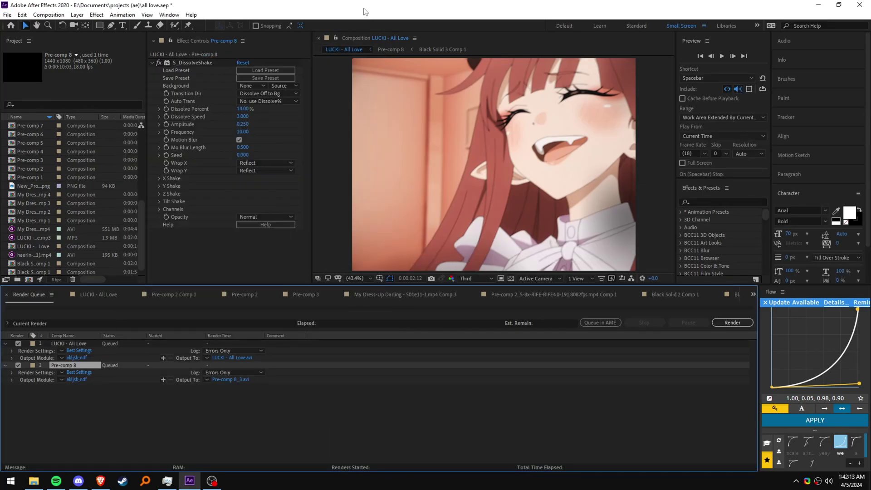
key(Delete)
key(Return)
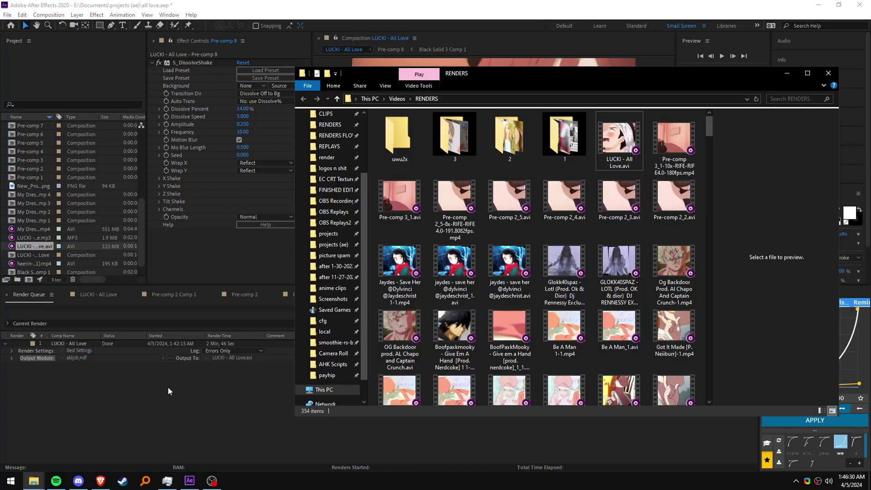
Step: Launch HandBrake and drag the rendered LUCKI - All Love.avi onto Source Selection
click(10, 481)
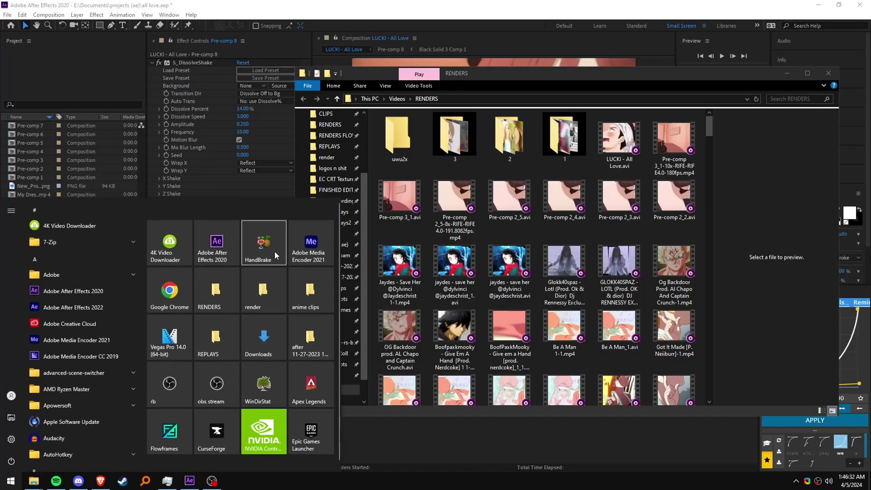
key(Escape)
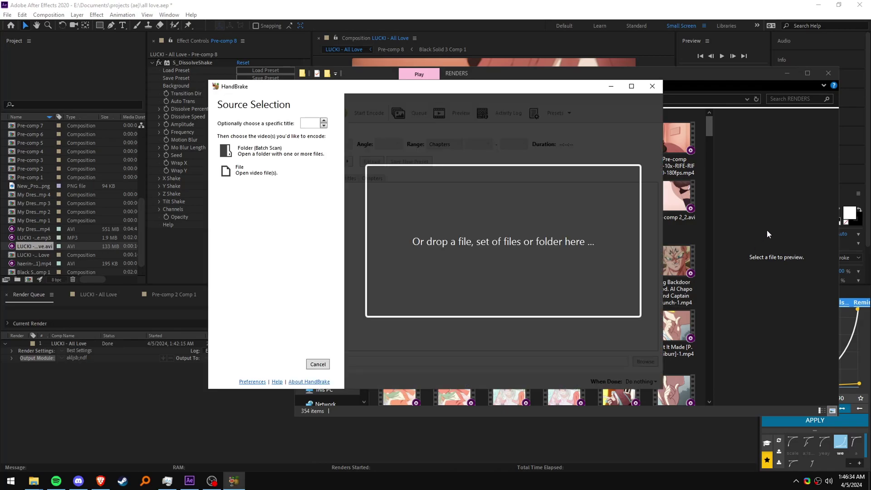
click(766, 230)
click(620, 140)
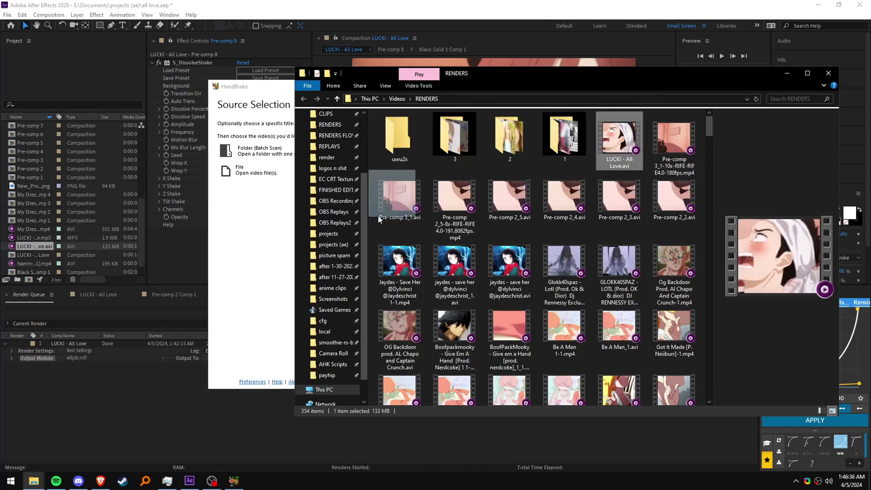
drag(636, 149, 234, 252)
Step: Try the bro20-fps preset, then switch to the Very Fast 1080p30 preset
click(248, 90)
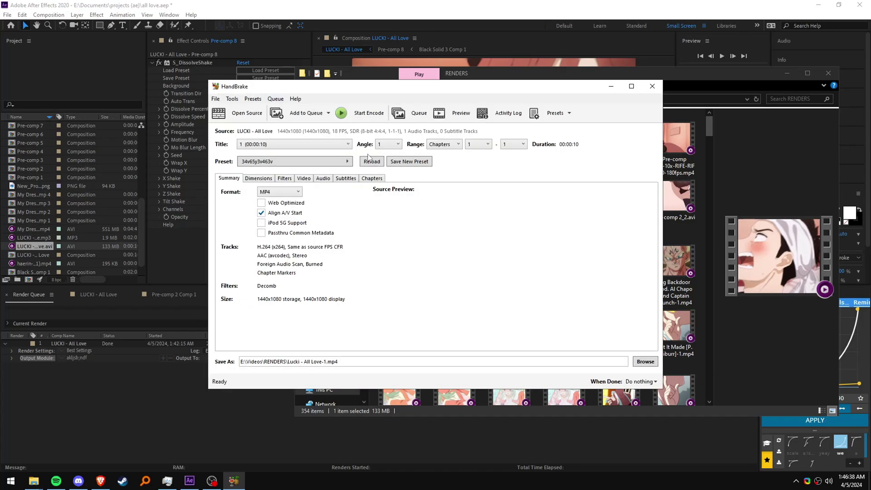
click(296, 165)
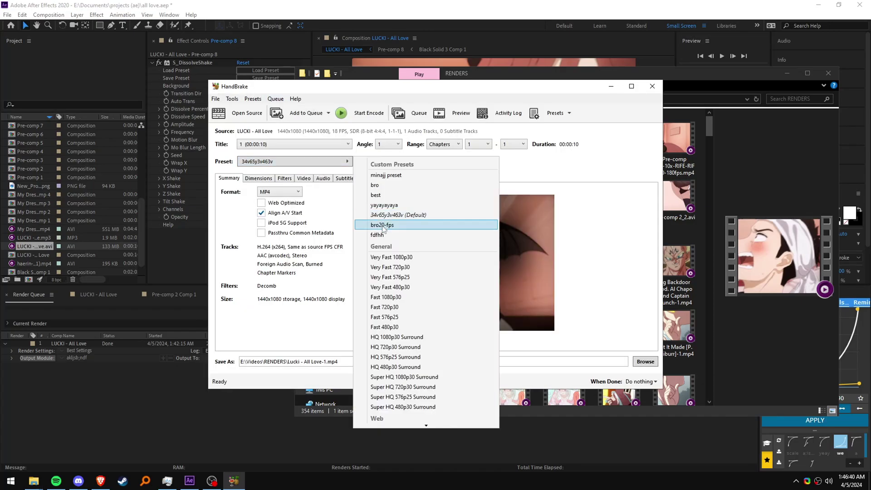
click(382, 225)
click(334, 164)
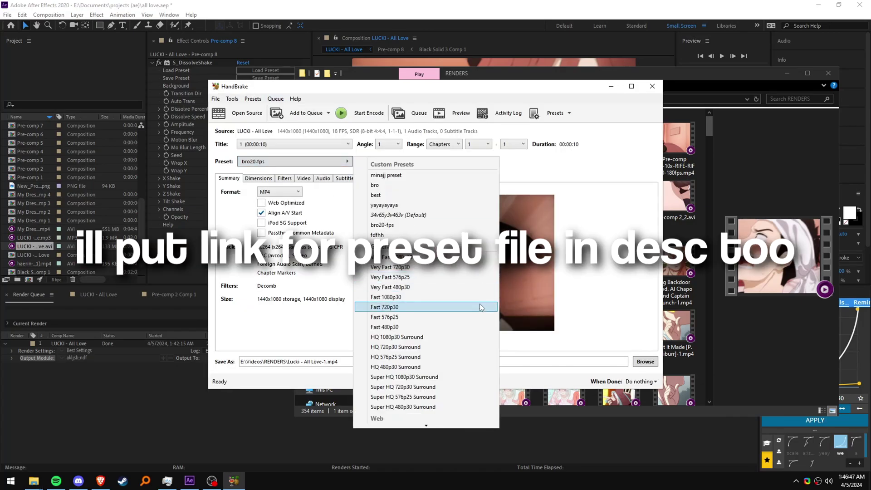
click(412, 262)
Step: Browse the Dimensions, Filters, Audio, Video and Summary tabs, then reapply bro20-fps
click(258, 178)
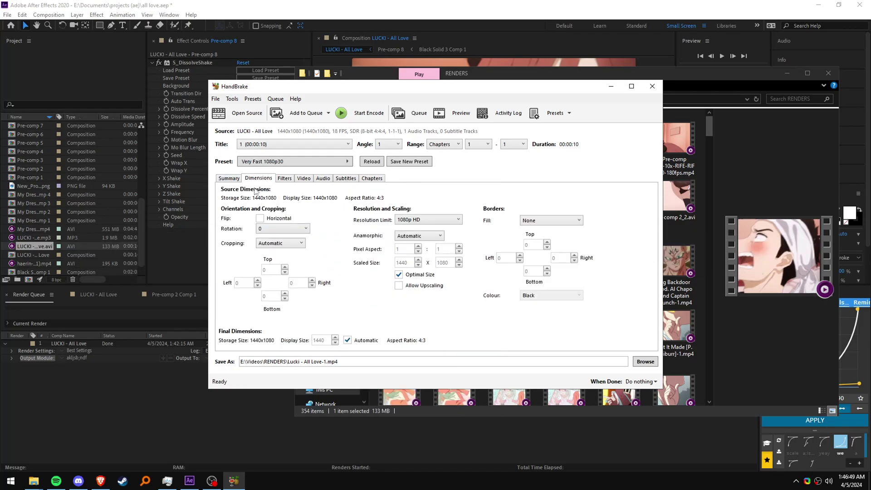
click(286, 179)
click(323, 178)
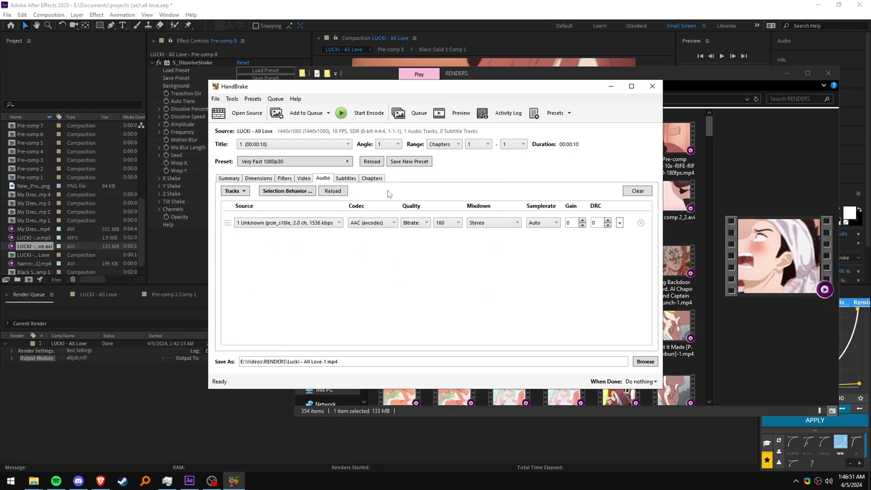
click(304, 178)
click(229, 178)
click(273, 161)
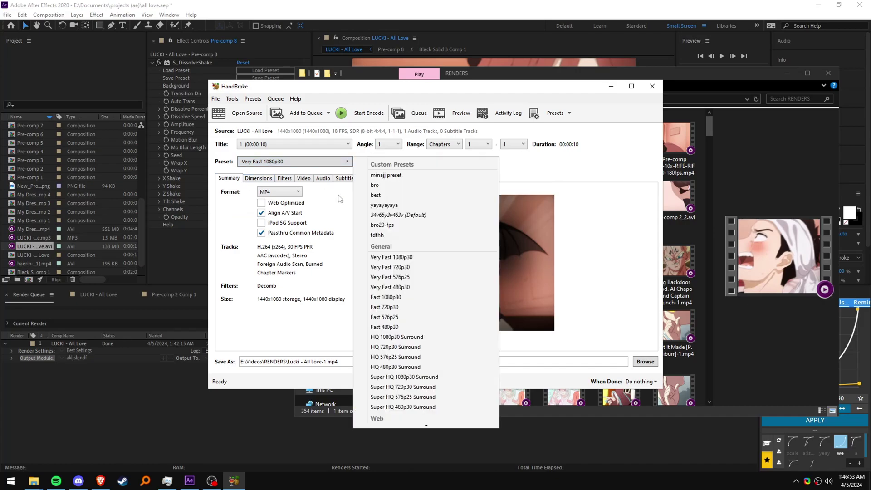
click(401, 224)
Step: Review Filters, Video, Dimensions, Audio, Subtitles and Summary settings, then start the MP4 encode
click(285, 179)
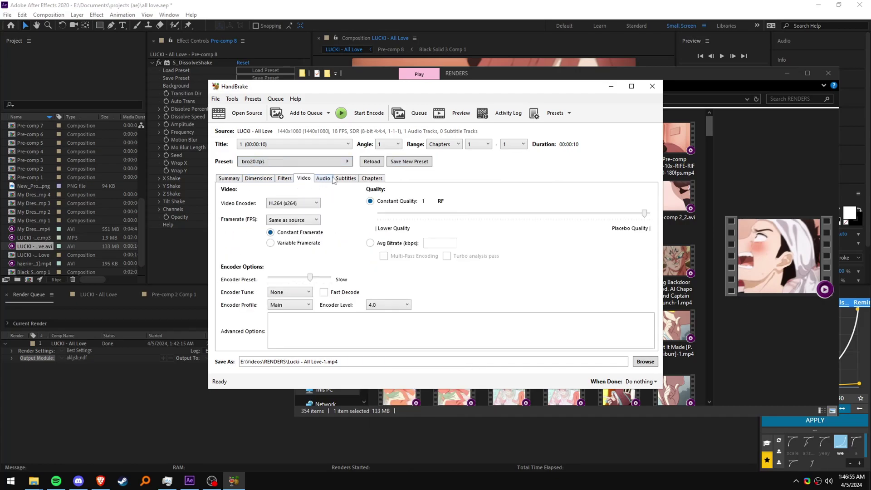
click(323, 179)
click(259, 178)
click(286, 179)
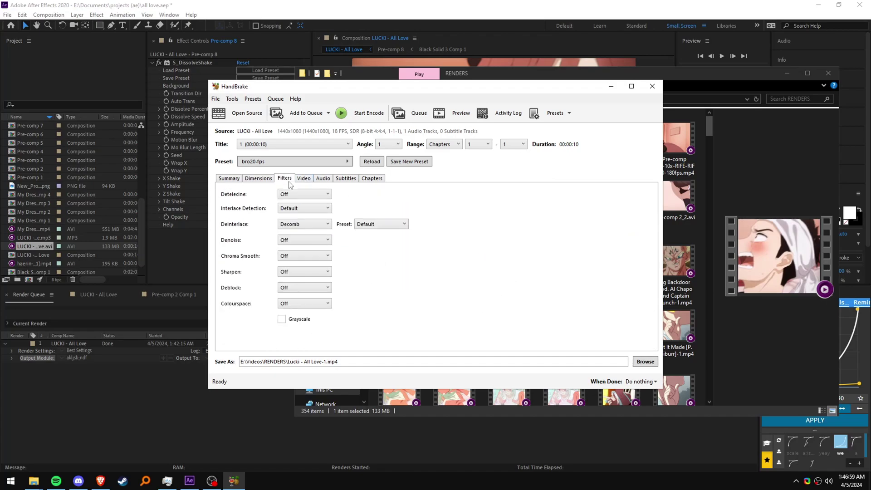
click(344, 179)
click(326, 179)
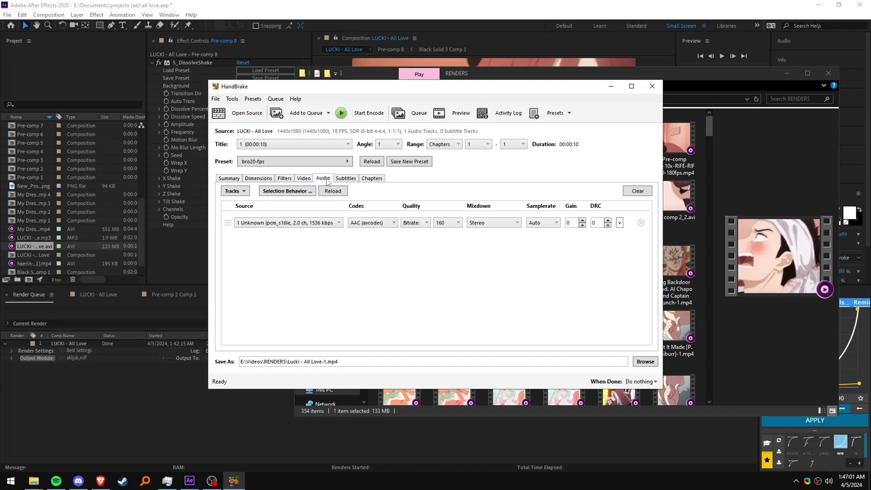
click(230, 179)
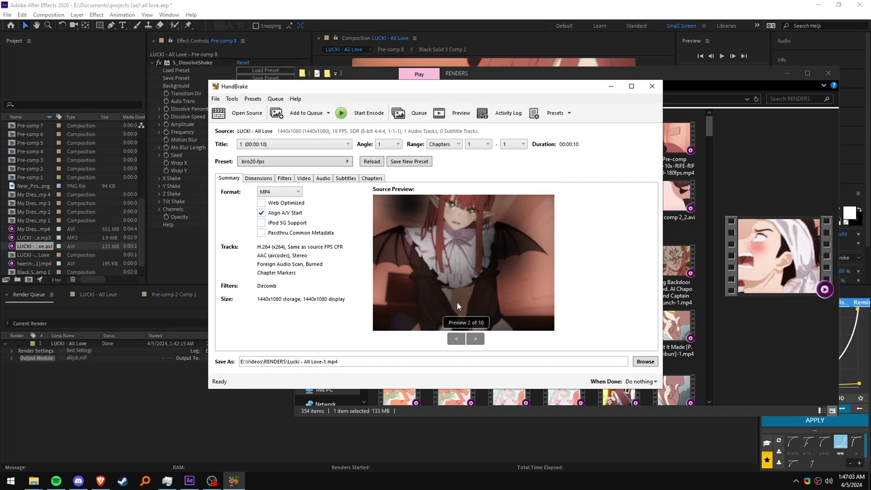
click(363, 113)
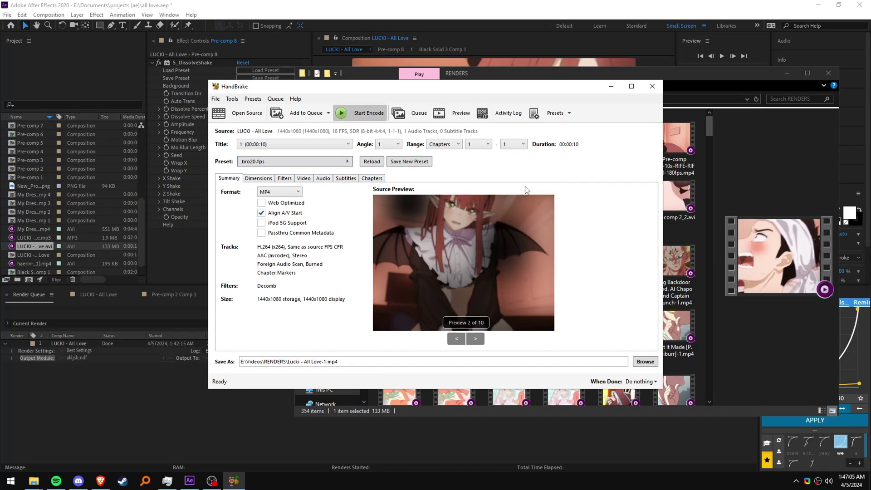
click(759, 203)
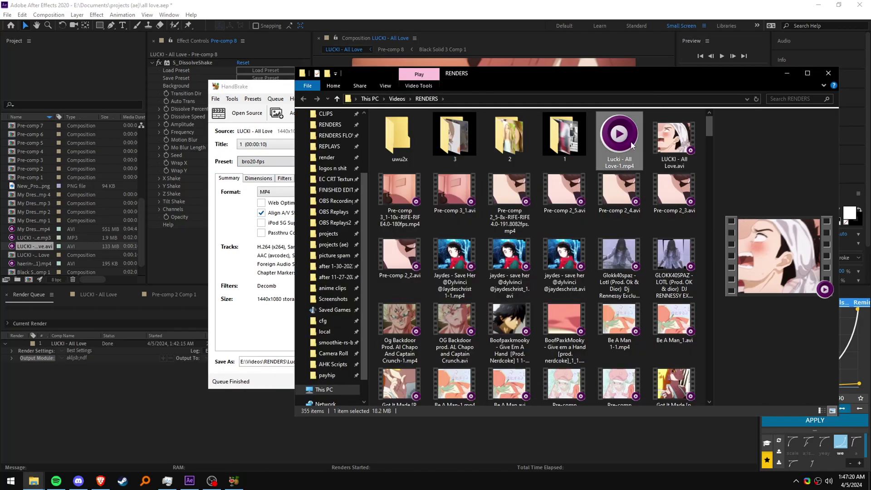
double_click(620, 135)
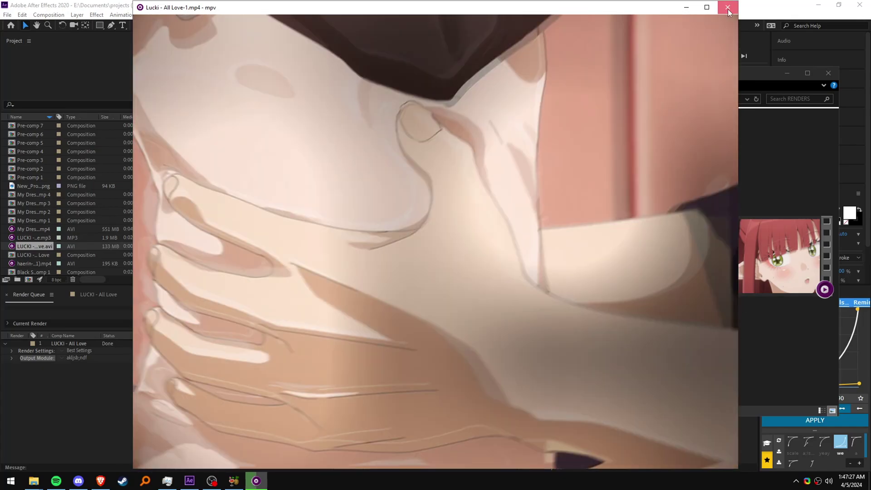
click(728, 9)
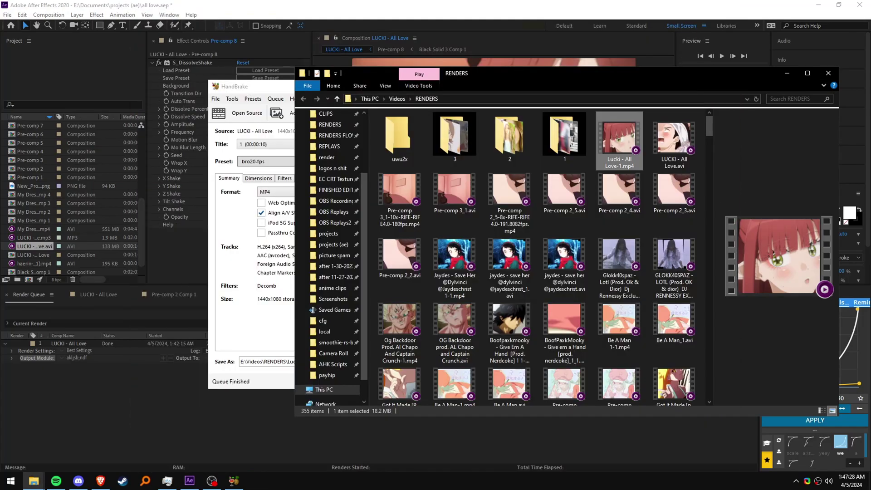